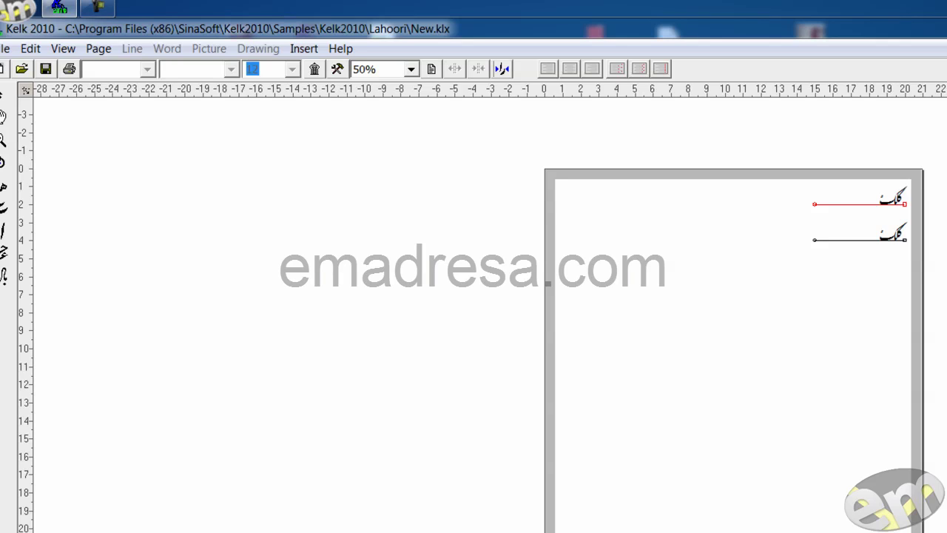
Step: Set the page's line spacing to a top margin of 50 and a line space of 50
{"action": "left_click", "coordinate": [99, 48]}
{"action": "mouse_move", "coordinate": [96, 70]}
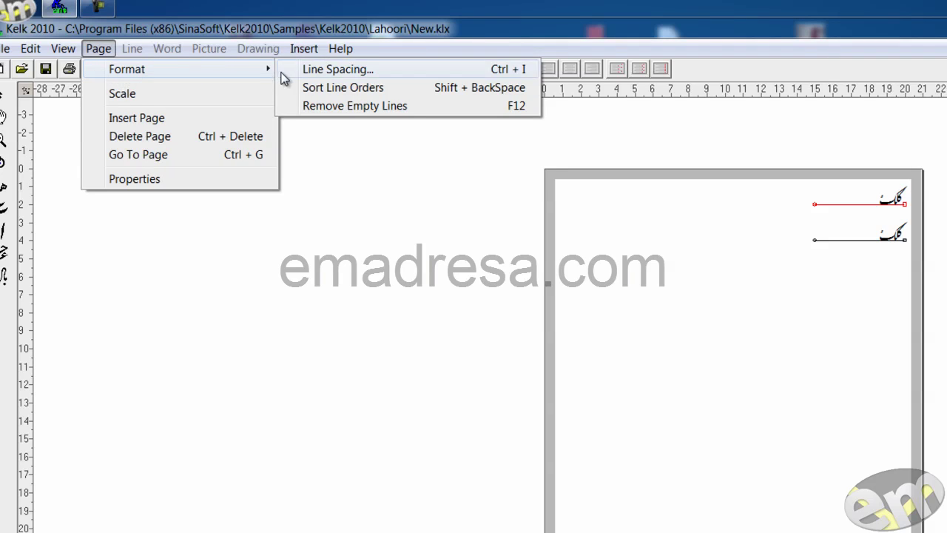
{"action": "left_click", "coordinate": [412, 72]}
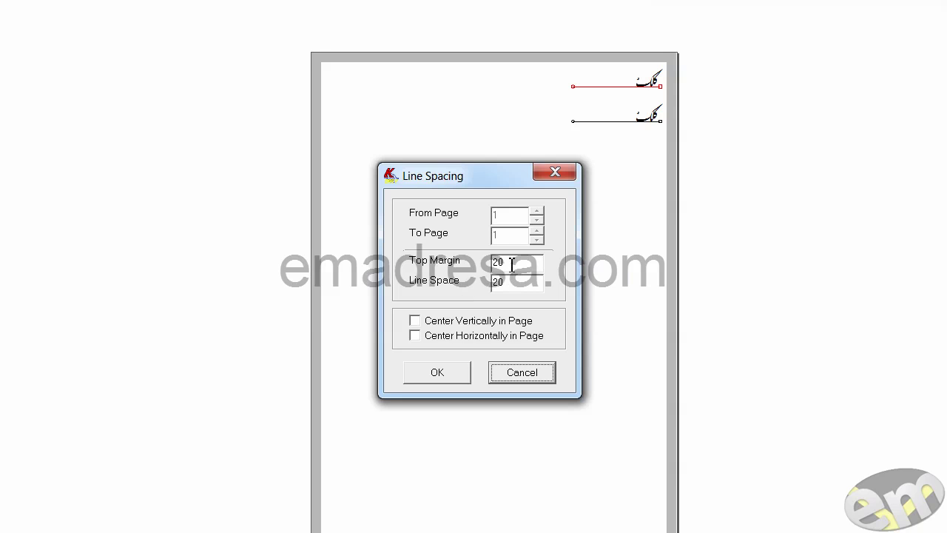
{"action": "left_click_drag", "start_coordinate": [512, 262], "coordinate": [490, 268]}
{"action": "type", "text": "50"}
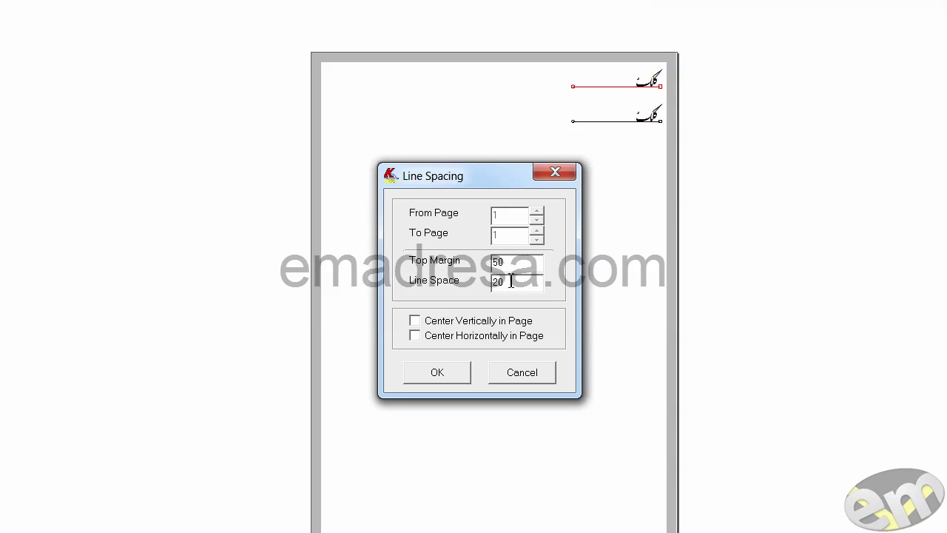
{"action": "left_click_drag", "start_coordinate": [512, 281], "coordinate": [475, 283]}
{"action": "type", "text": "50"}
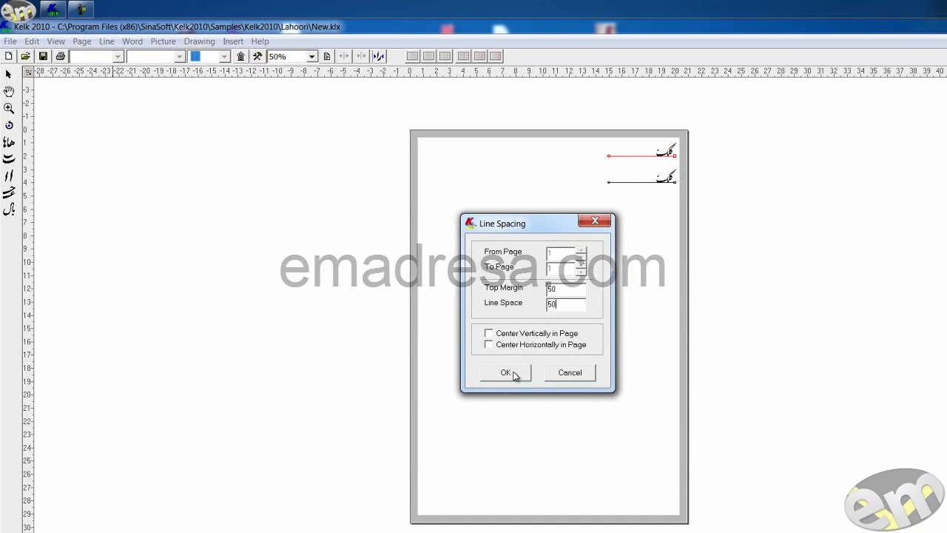
{"action": "left_click", "coordinate": [507, 373]}
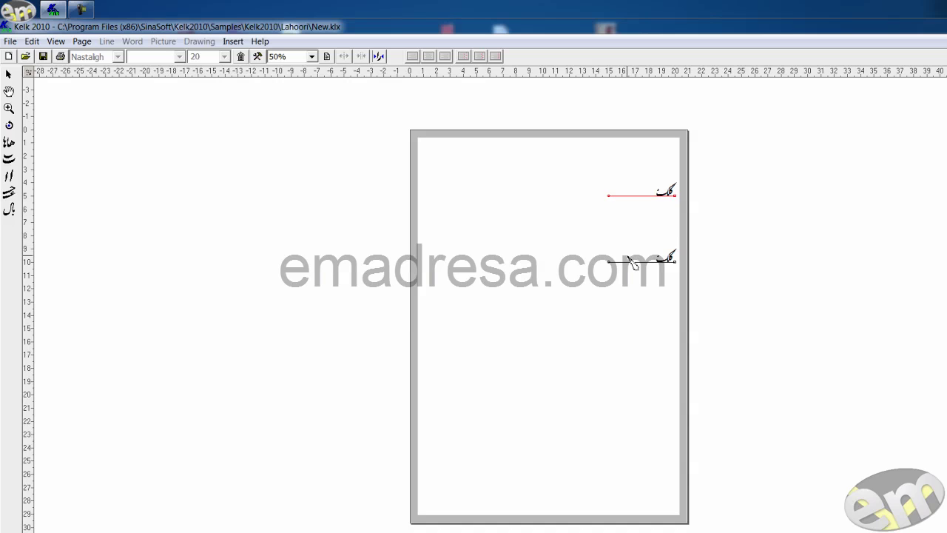
Step: Center the lines vertically and horizontally in the page through the line spacing settings
{"action": "double_click", "coordinate": [579, 287]}
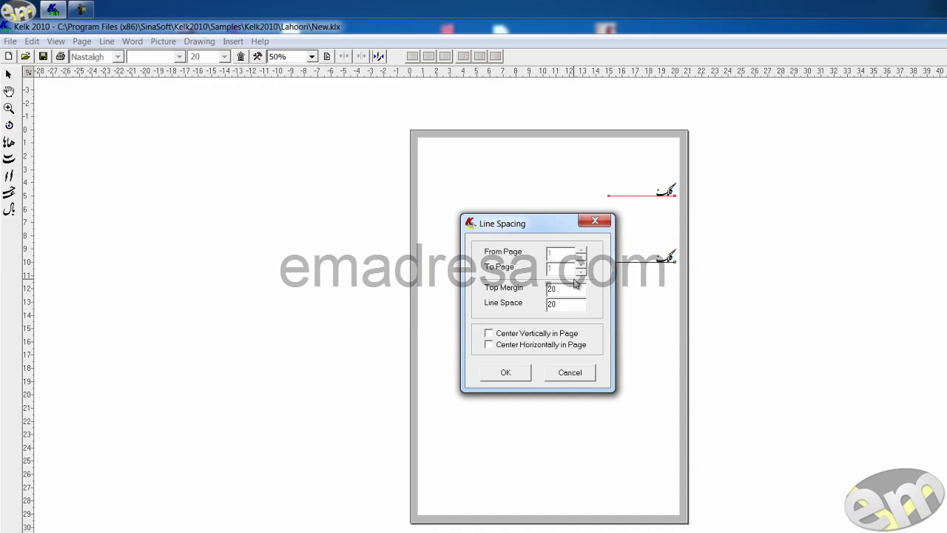
{"action": "key", "text": "shift+Tab"}
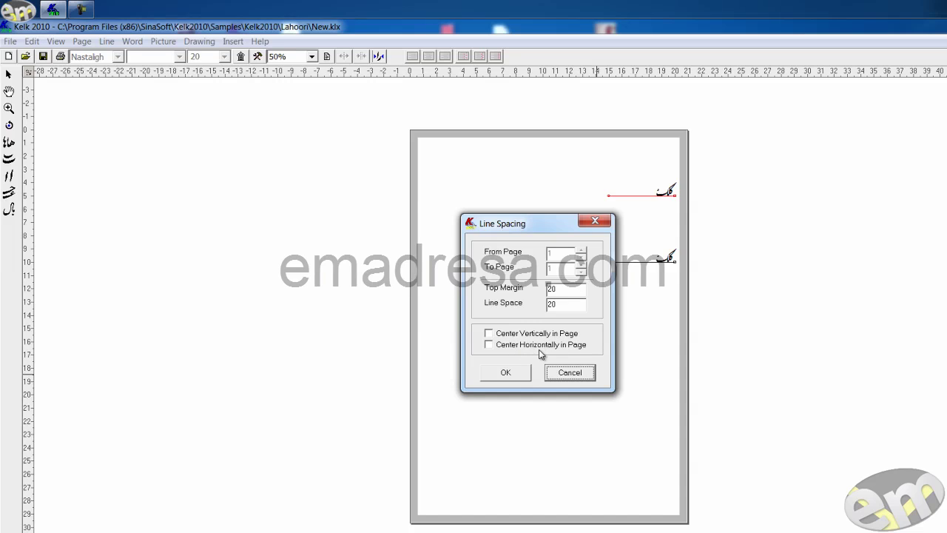
{"action": "left_click", "coordinate": [488, 334]}
{"action": "left_click", "coordinate": [489, 345]}
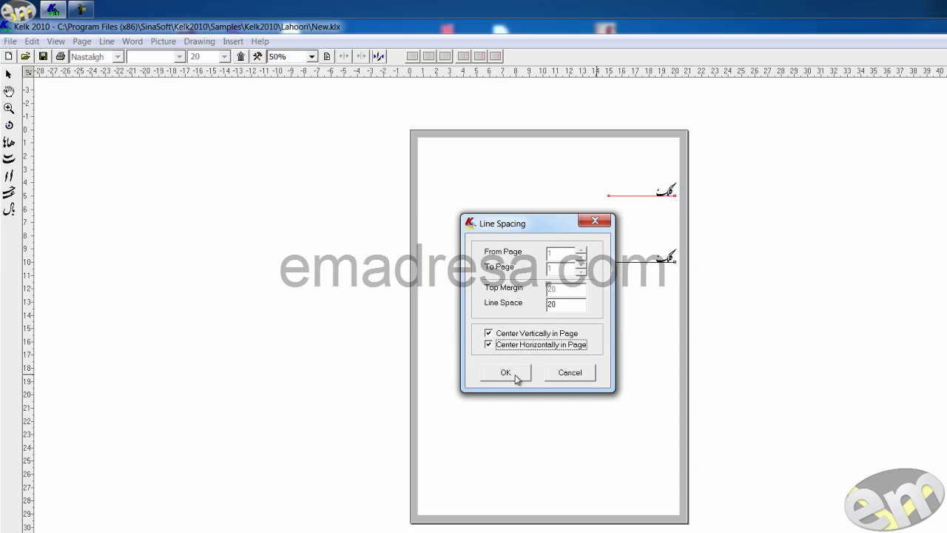
{"action": "left_click", "coordinate": [506, 372]}
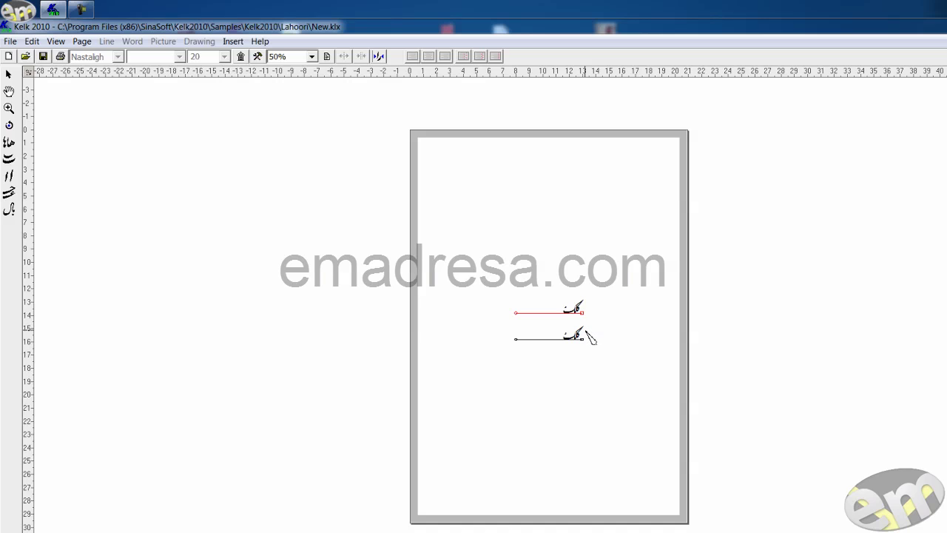
{"action": "left_click", "coordinate": [82, 41]}
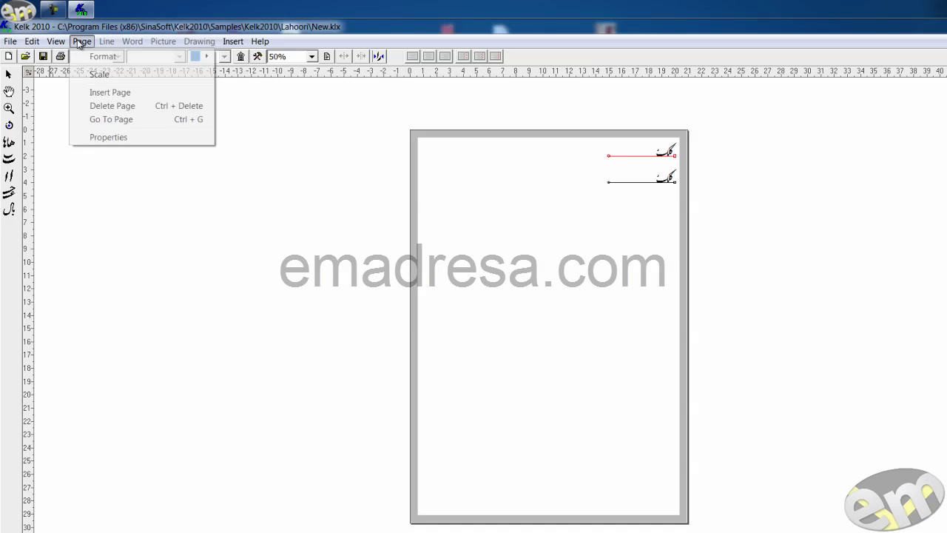
{"action": "mouse_move", "coordinate": [88, 57]}
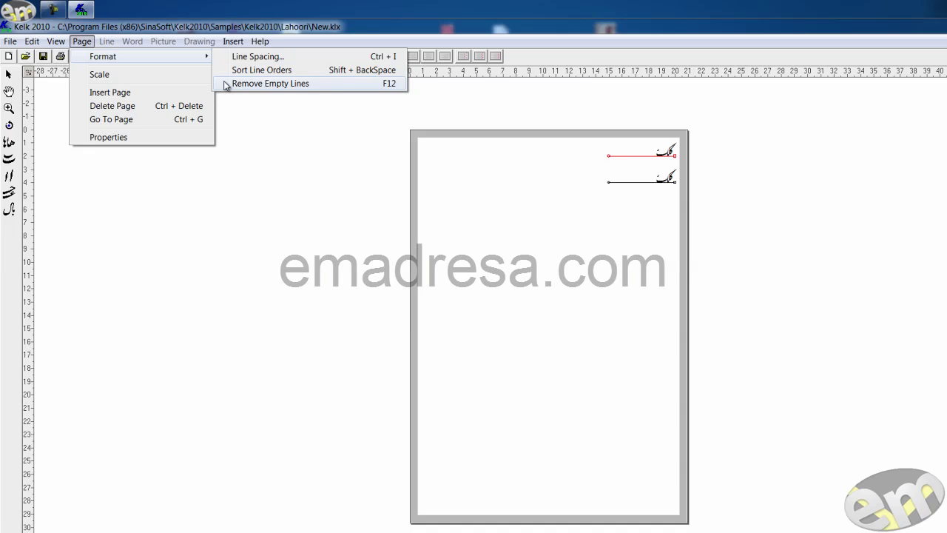
{"action": "left_click", "coordinate": [511, 205]}
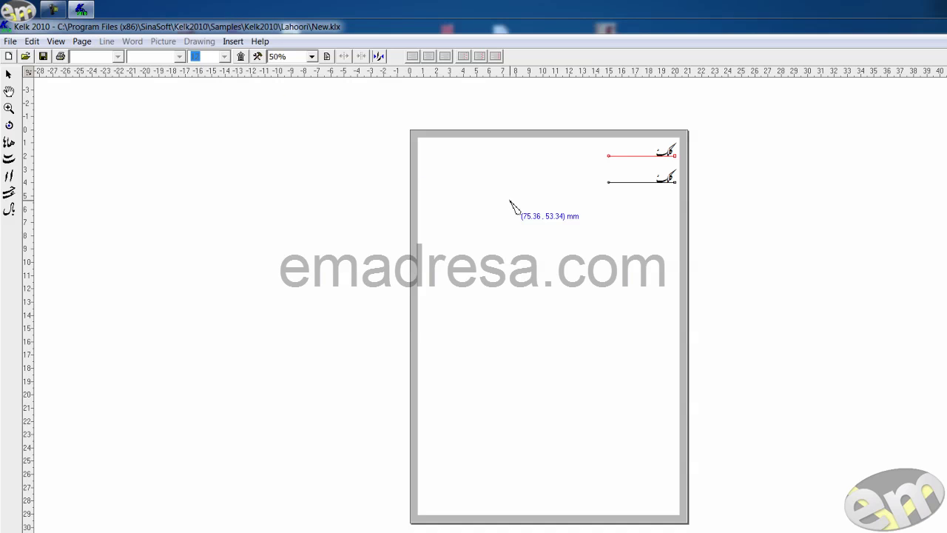
Step: Add three new lines one below another in the area under the two existing lines
{"action": "right_click", "coordinate": [639, 219]}
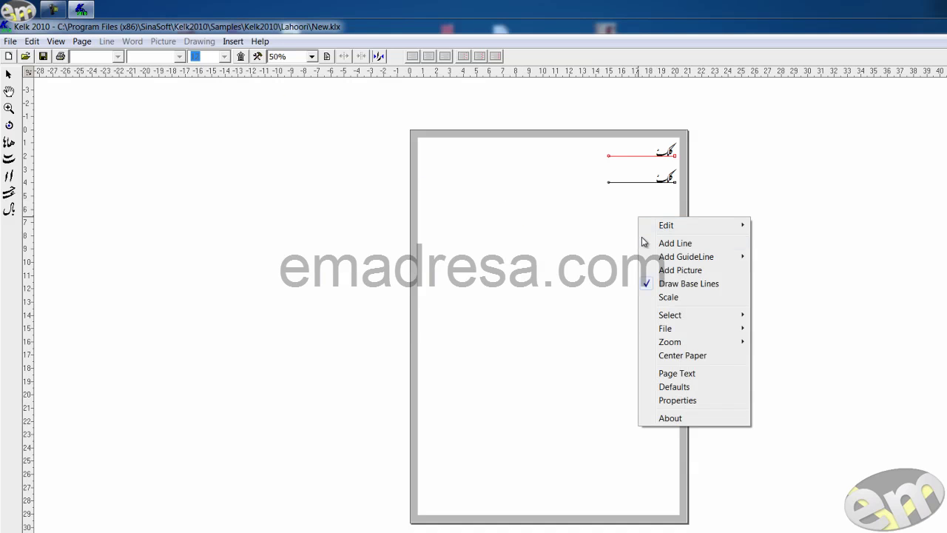
{"action": "left_click", "coordinate": [644, 243]}
{"action": "right_click", "coordinate": [645, 249]}
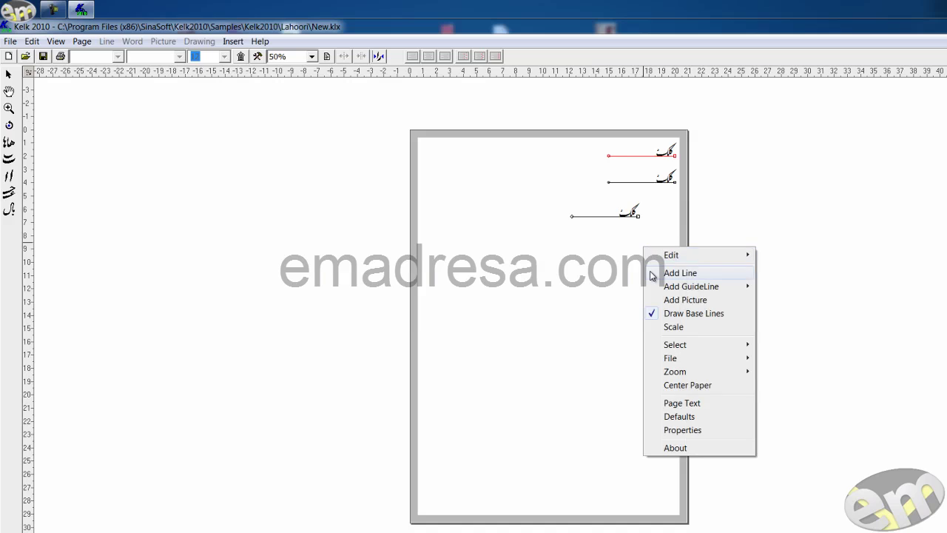
{"action": "left_click", "coordinate": [653, 274]}
{"action": "right_click", "coordinate": [656, 310]}
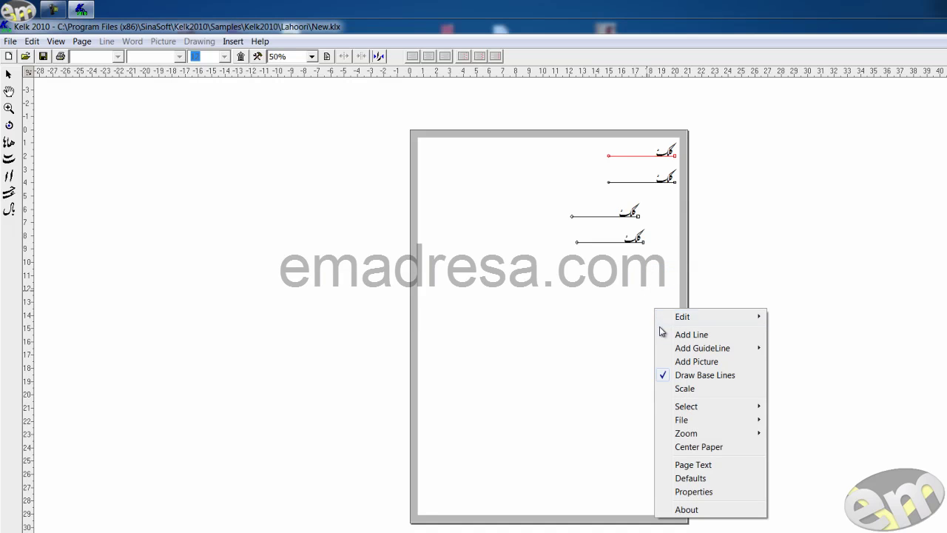
{"action": "left_click", "coordinate": [661, 334]}
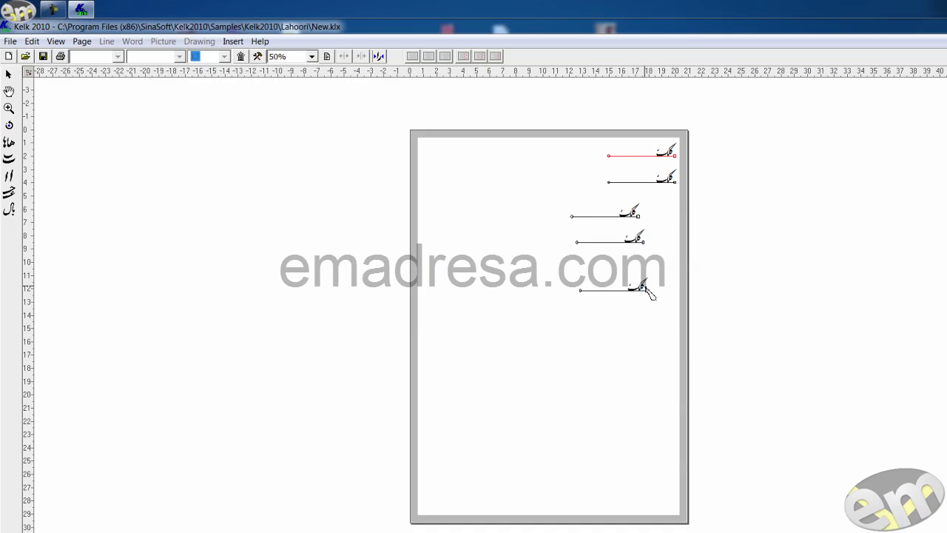
Step: Delete the words from the three added lines so that only empty base lines remain
{"action": "left_click", "coordinate": [644, 287]}
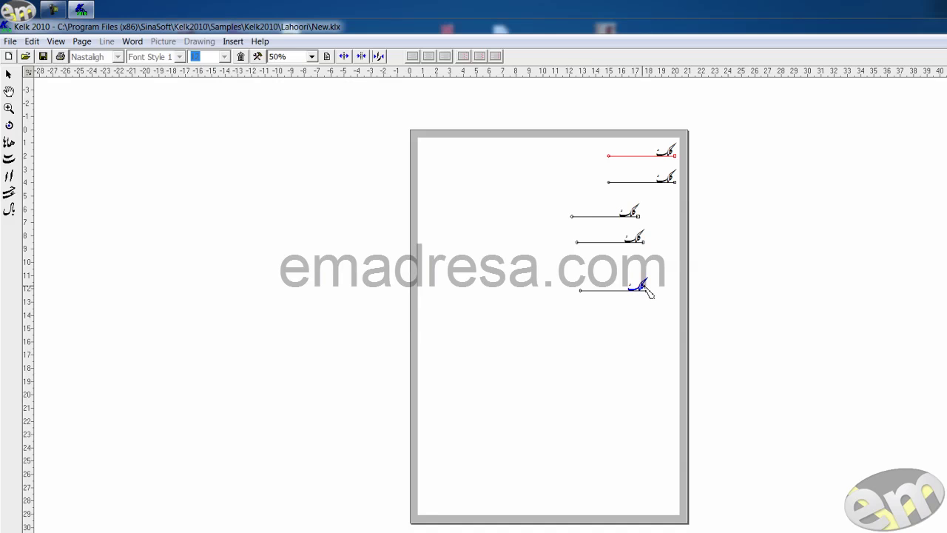
{"action": "left_click_drag", "start_coordinate": [648, 291], "coordinate": [634, 214]}
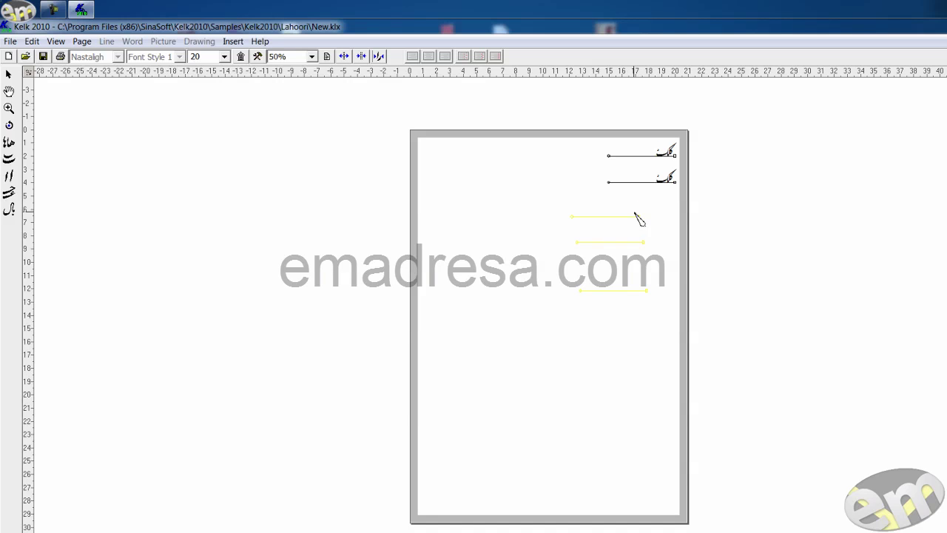
Step: Remove the three empty lines from the page with Remove Empty Lines
{"action": "left_click_drag", "start_coordinate": [555, 200], "coordinate": [669, 320]}
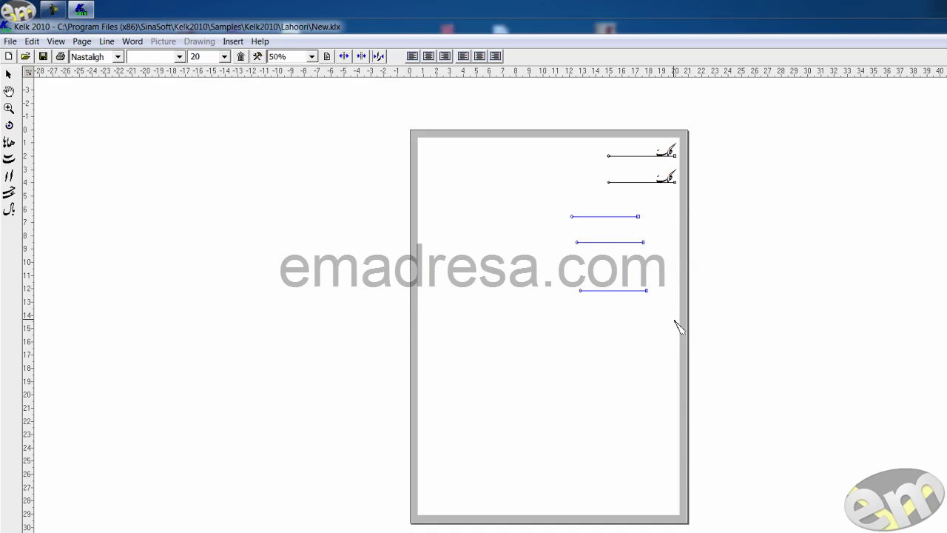
{"action": "left_click", "coordinate": [82, 42]}
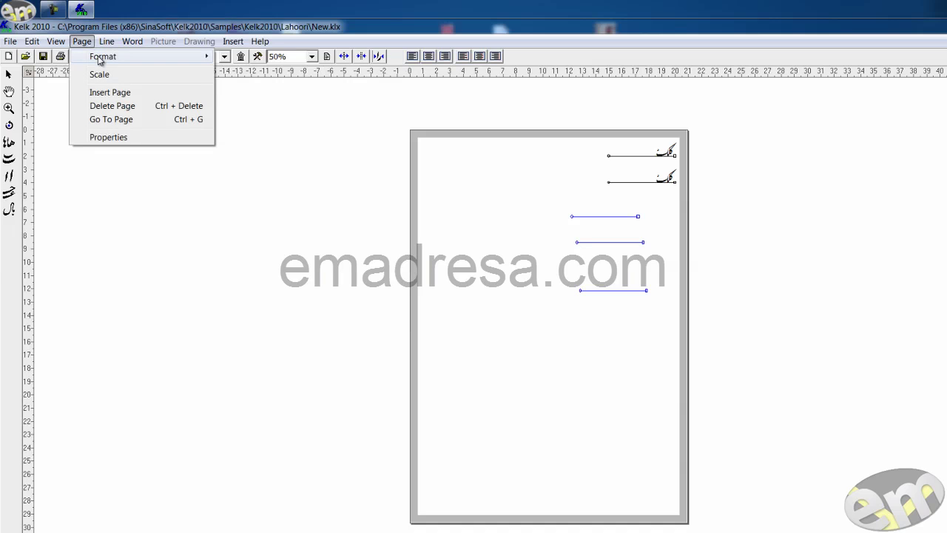
{"action": "mouse_move", "coordinate": [99, 59]}
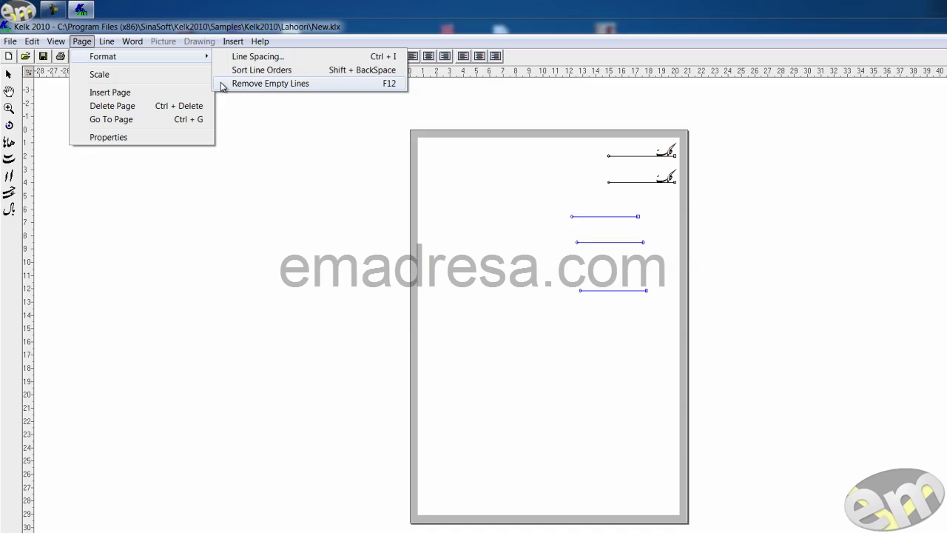
{"action": "left_click", "coordinate": [266, 83]}
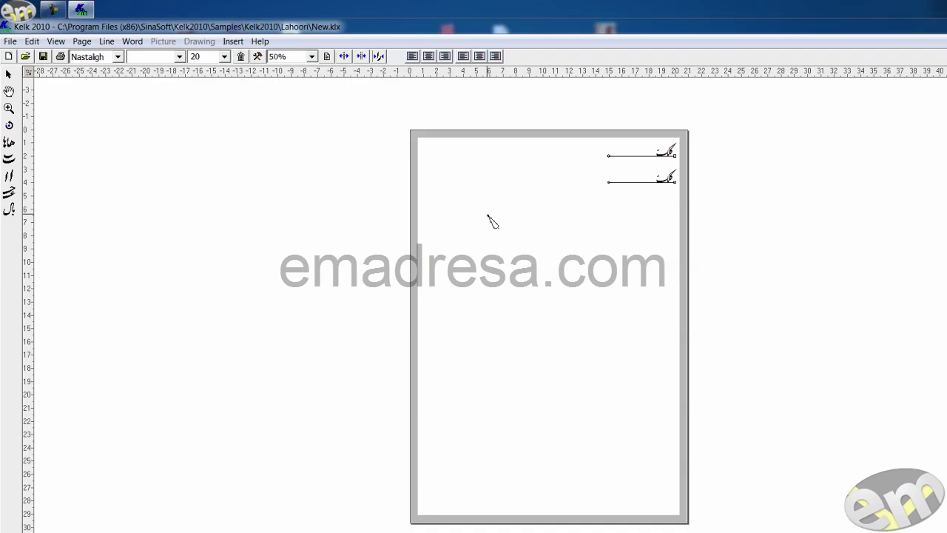
Step: Insert 5 pages before page 1 of the document
{"action": "left_click", "coordinate": [81, 41]}
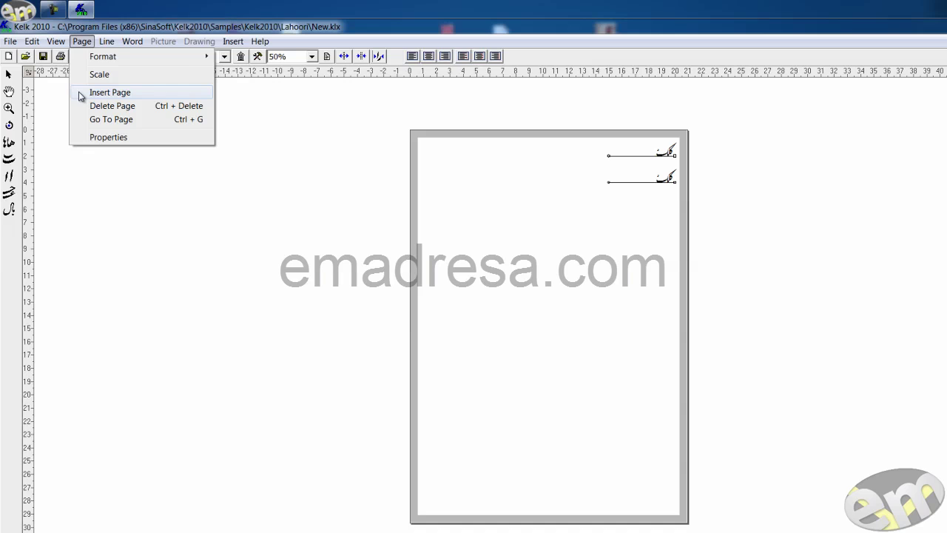
{"action": "left_click", "coordinate": [109, 92]}
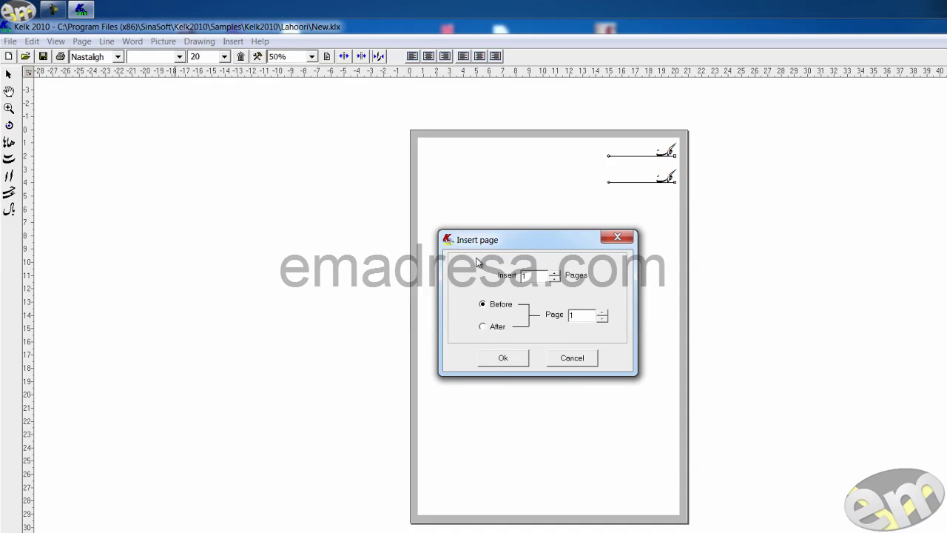
{"action": "left_click_drag", "start_coordinate": [538, 279], "coordinate": [510, 281]}
{"action": "type", "text": "5"}
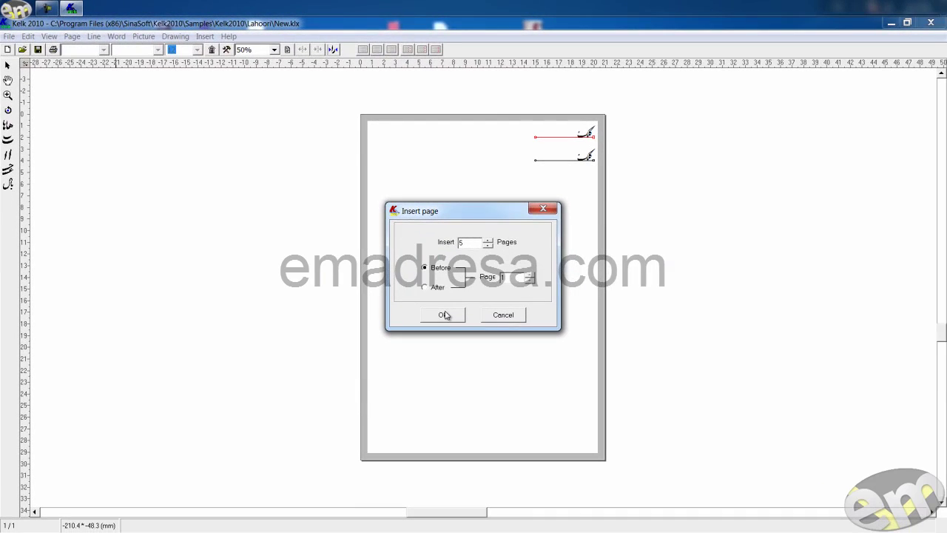
{"action": "left_click", "coordinate": [445, 315]}
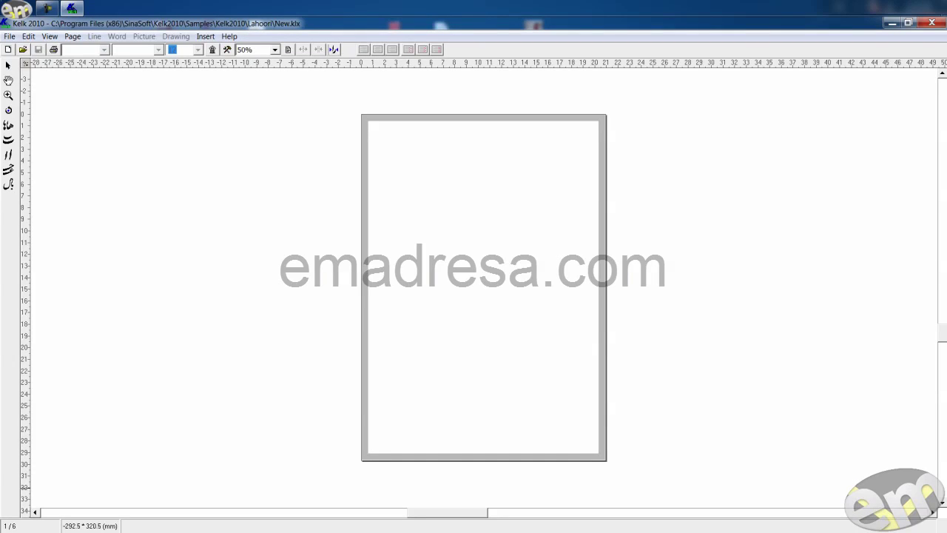
Step: Delete page 1 of the document and accept the deletion
{"action": "left_click", "coordinate": [72, 36]}
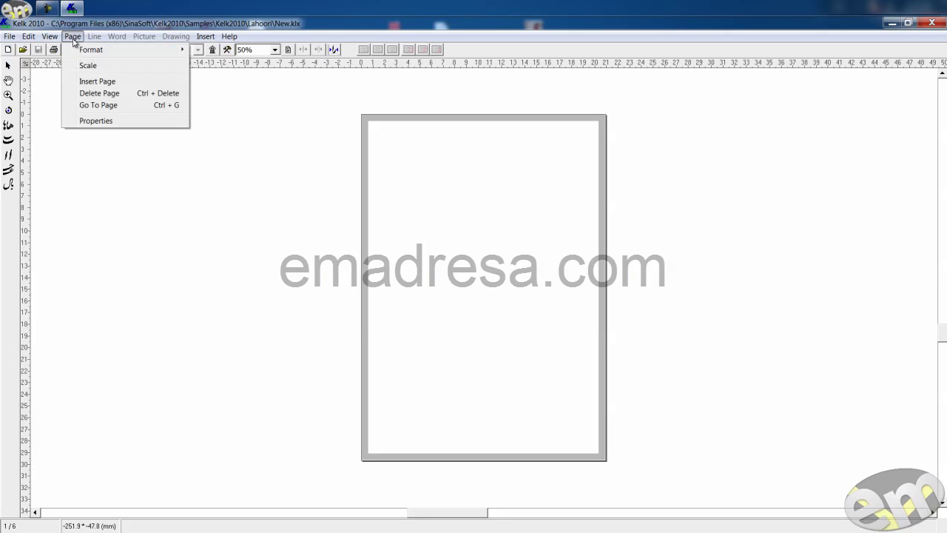
{"action": "left_click", "coordinate": [126, 99]}
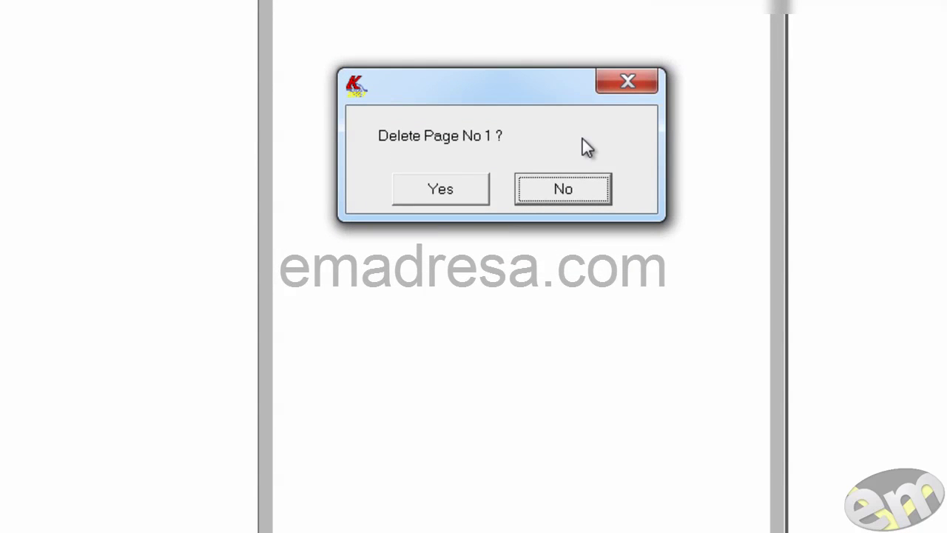
{"action": "left_click", "coordinate": [474, 189]}
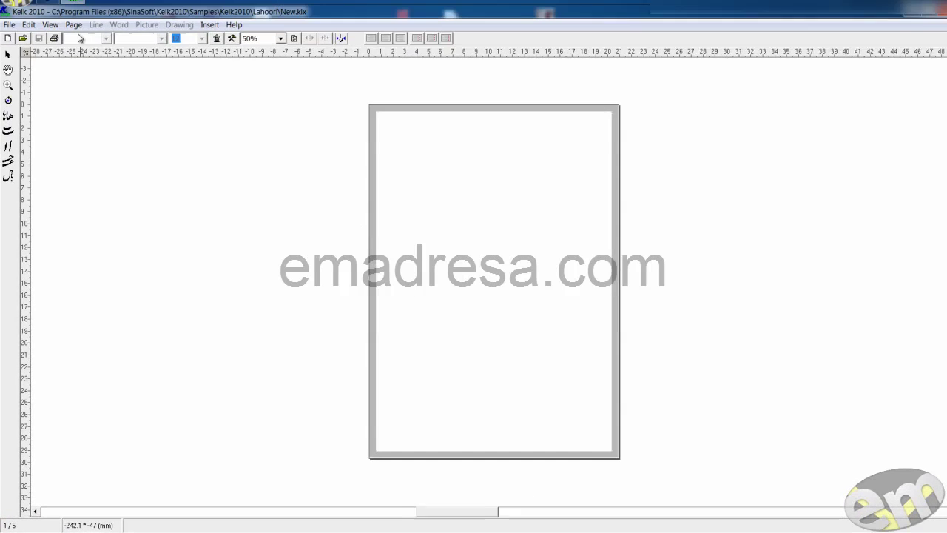
Step: Go to page 3 of the document
{"action": "left_click", "coordinate": [73, 24]}
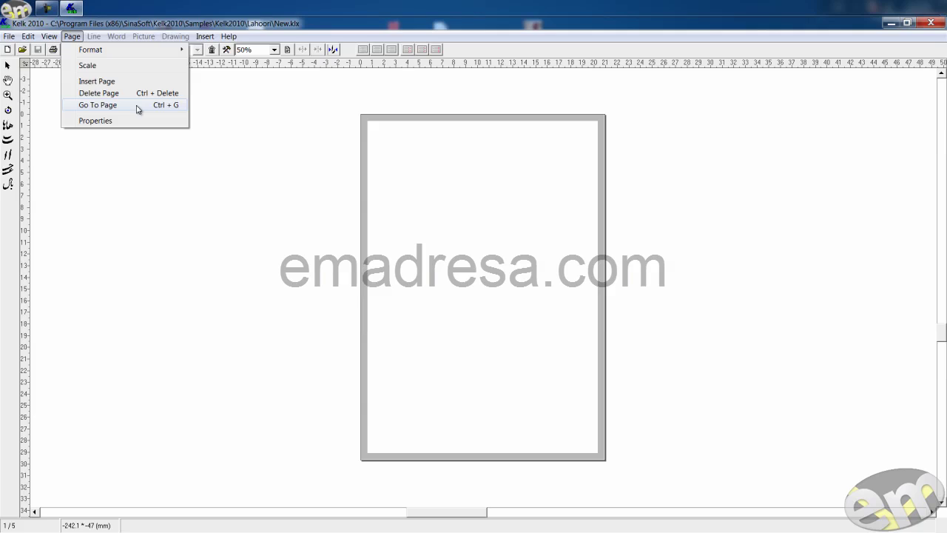
{"action": "left_click", "coordinate": [138, 106]}
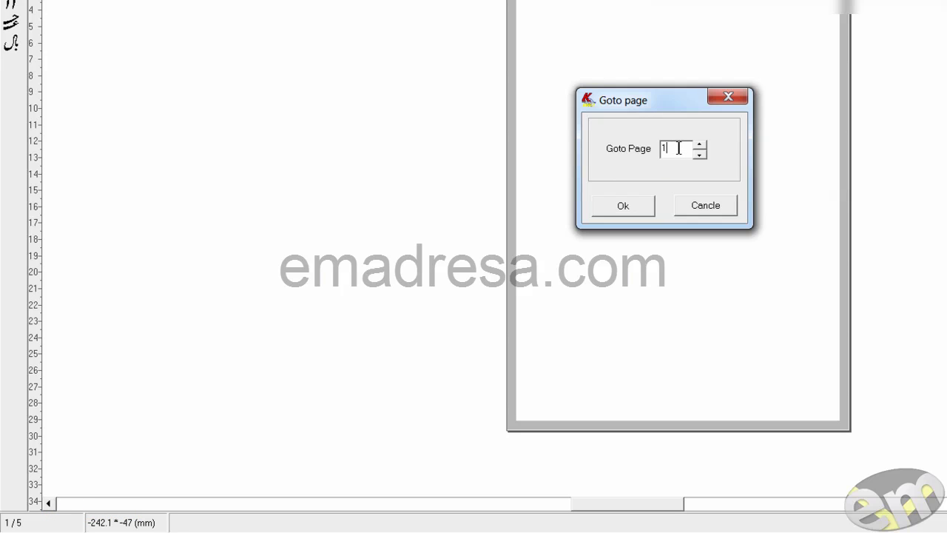
{"action": "left_click_drag", "start_coordinate": [669, 148], "coordinate": [654, 152]}
{"action": "left_click", "coordinate": [635, 206]}
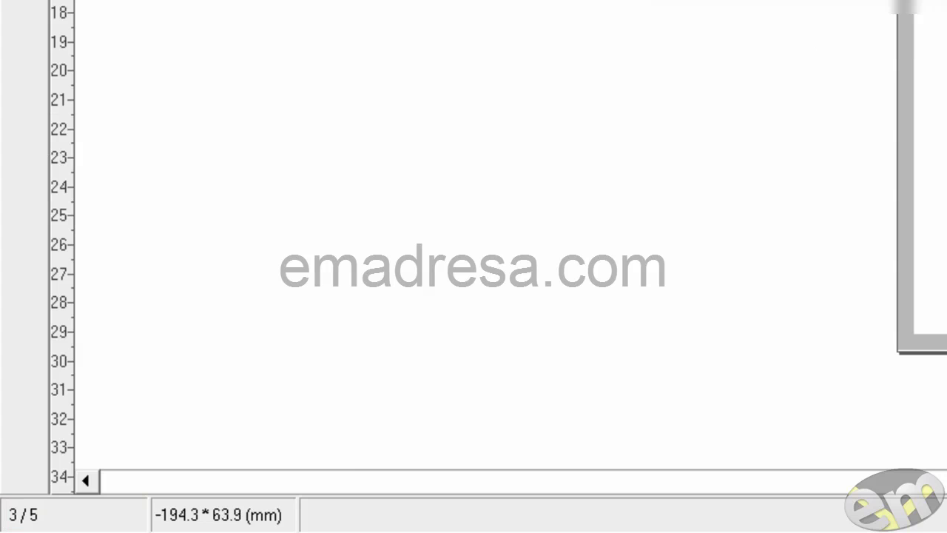
Step: In the page properties, set the paper size to Legal, 8 1/2 x 14 in. with landscape orientation
{"action": "left_click", "coordinate": [72, 36]}
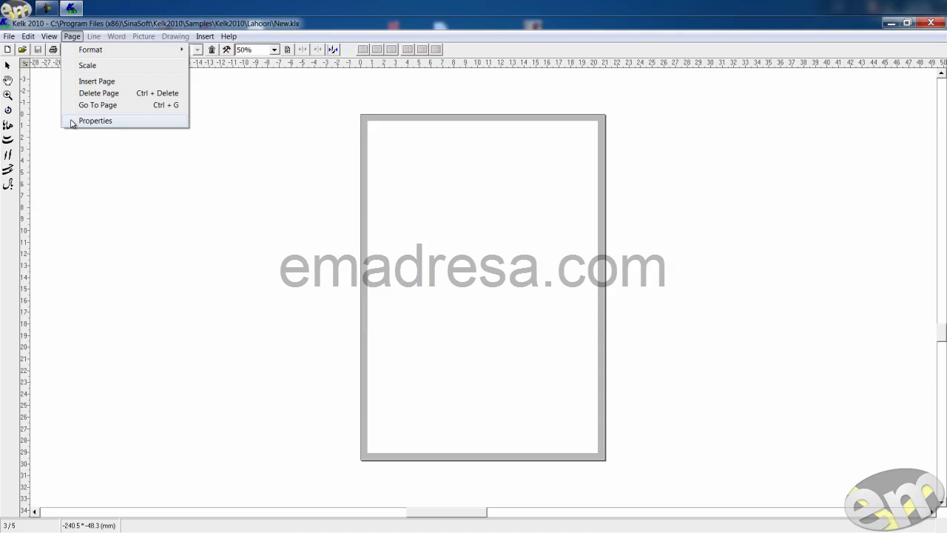
{"action": "left_click", "coordinate": [73, 122]}
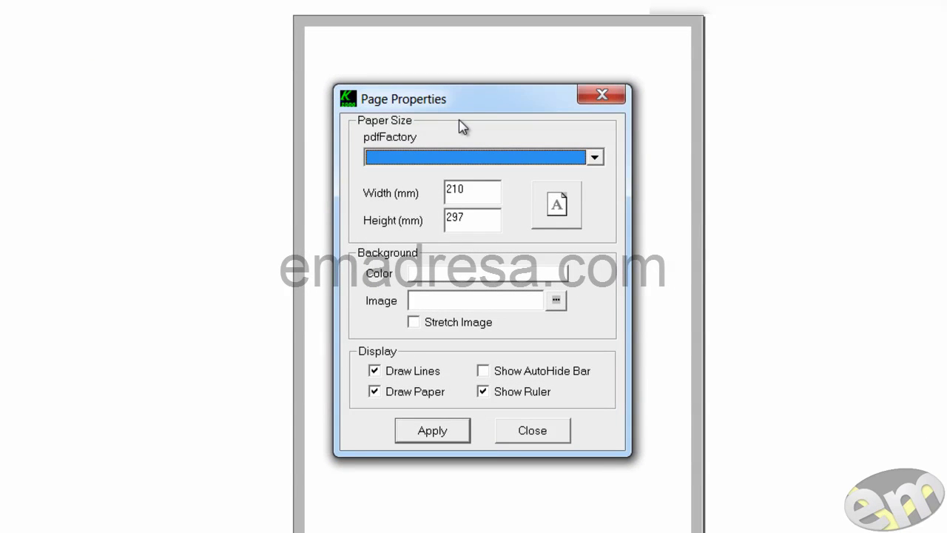
{"action": "left_click", "coordinate": [489, 157]}
{"action": "scroll", "coordinate": [564, 201], "scroll_direction": "down", "scroll_amount": 1}
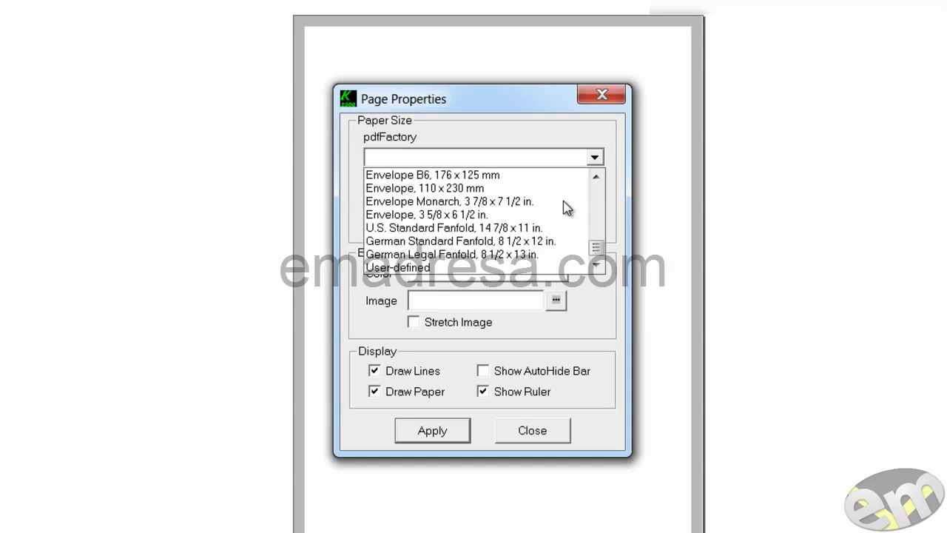
{"action": "scroll", "coordinate": [563, 200], "scroll_direction": "up", "scroll_amount": 6}
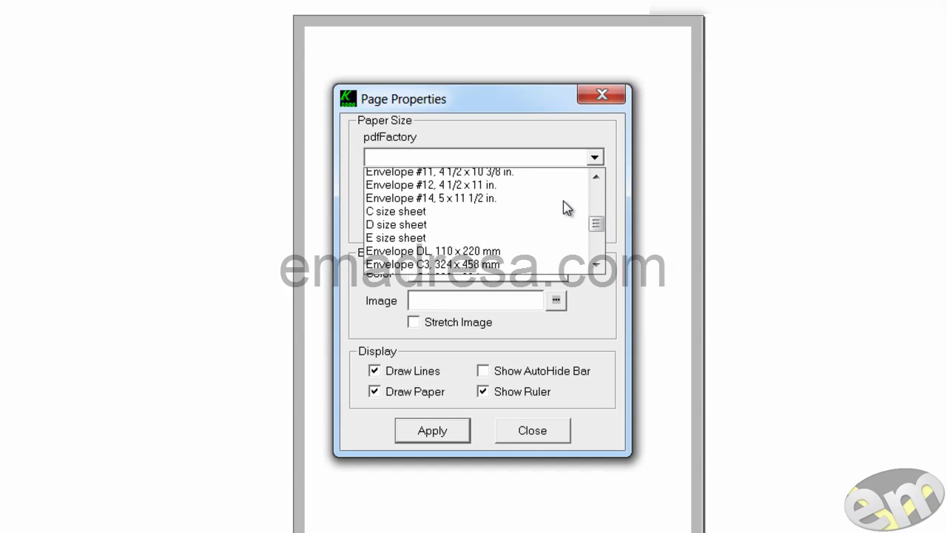
{"action": "scroll", "coordinate": [563, 200], "scroll_direction": "up", "scroll_amount": 5}
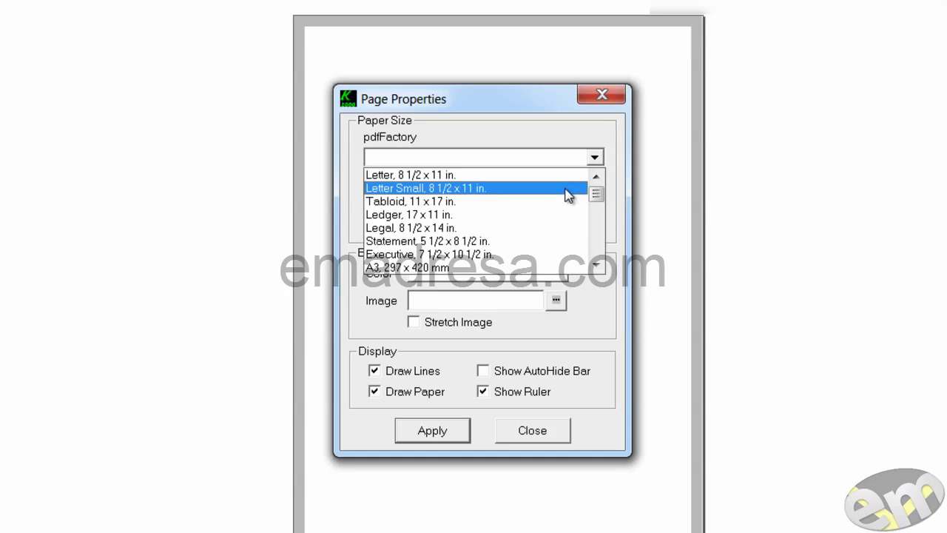
{"action": "left_click", "coordinate": [560, 233]}
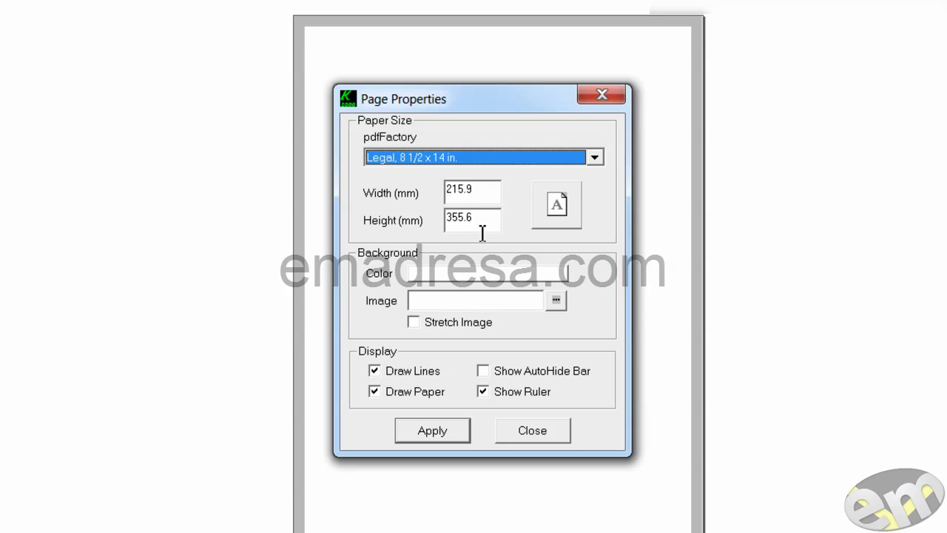
{"action": "left_click", "coordinate": [576, 213]}
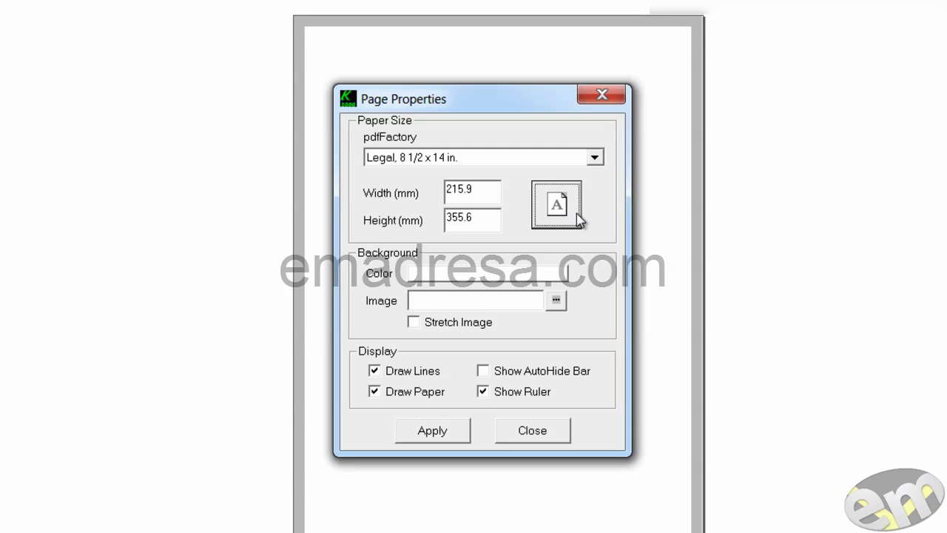
{"action": "left_click", "coordinate": [571, 214]}
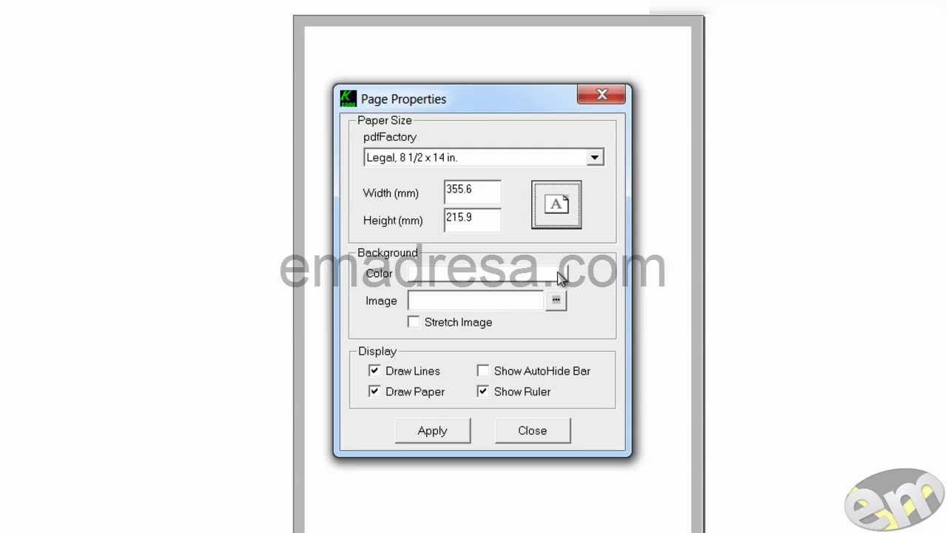
Step: Set the page's background color to the light red in the first row of basic colors
{"action": "left_click", "coordinate": [560, 275]}
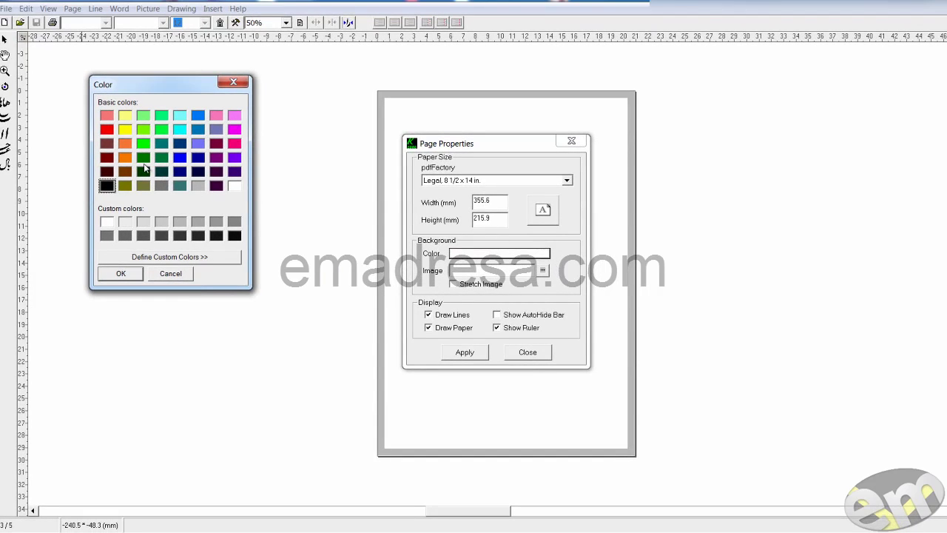
{"action": "left_click", "coordinate": [109, 117]}
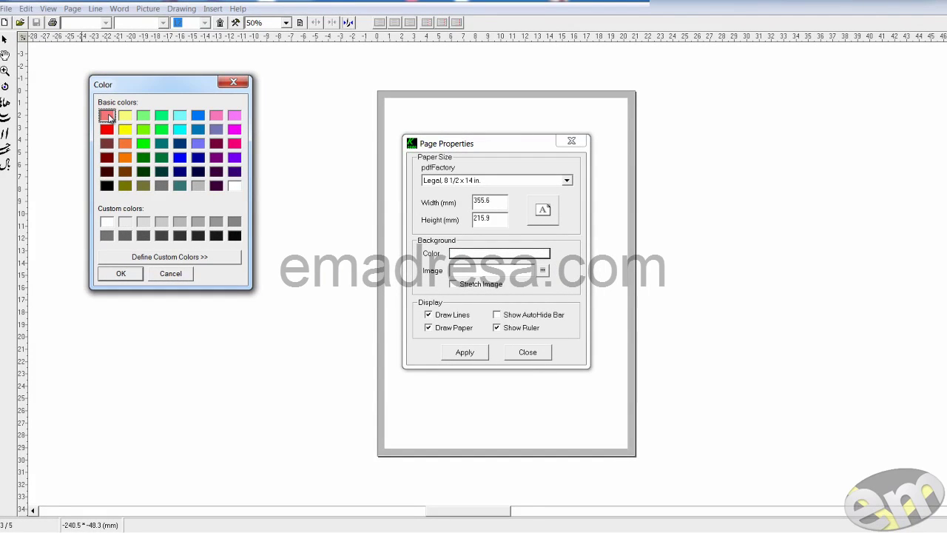
{"action": "left_click", "coordinate": [113, 275]}
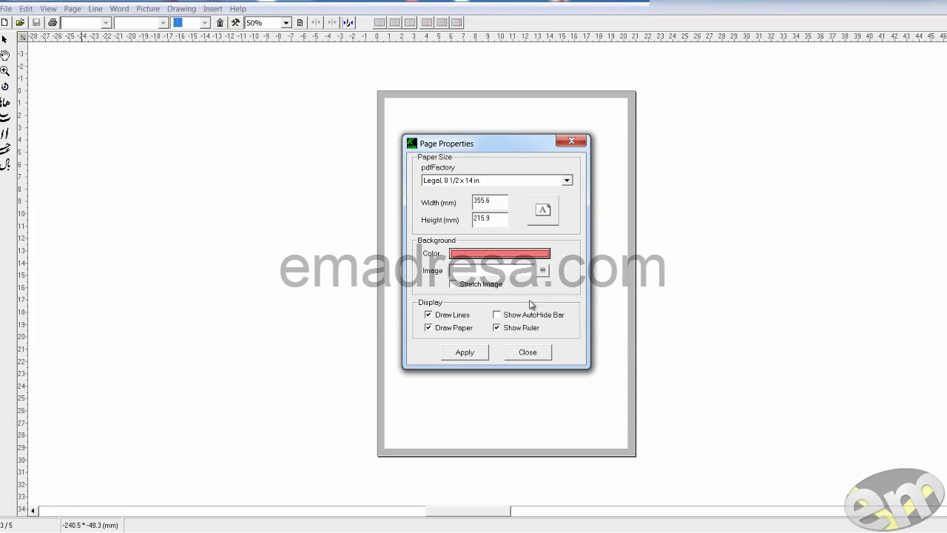
Step: Choose the em logo picture as the page's background image
{"action": "left_click", "coordinate": [543, 273]}
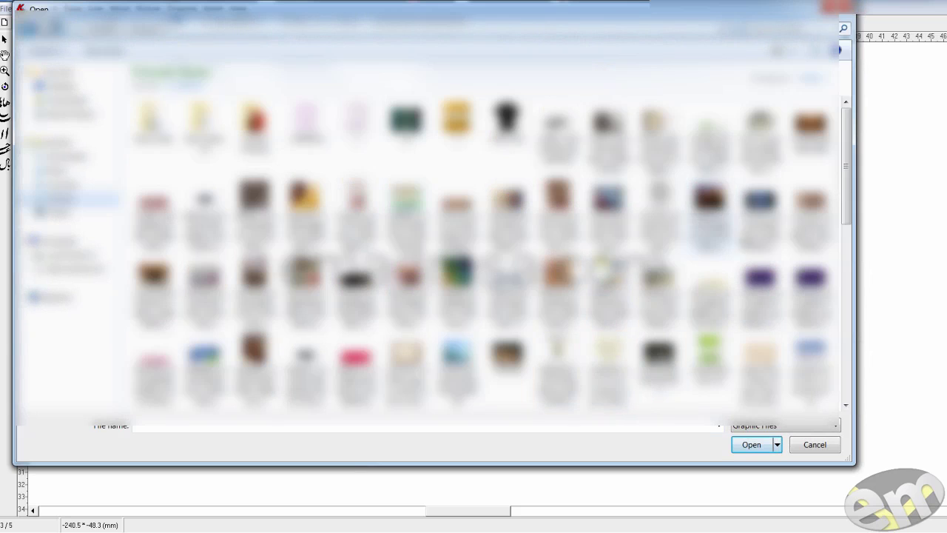
{"action": "left_click", "coordinate": [761, 122]}
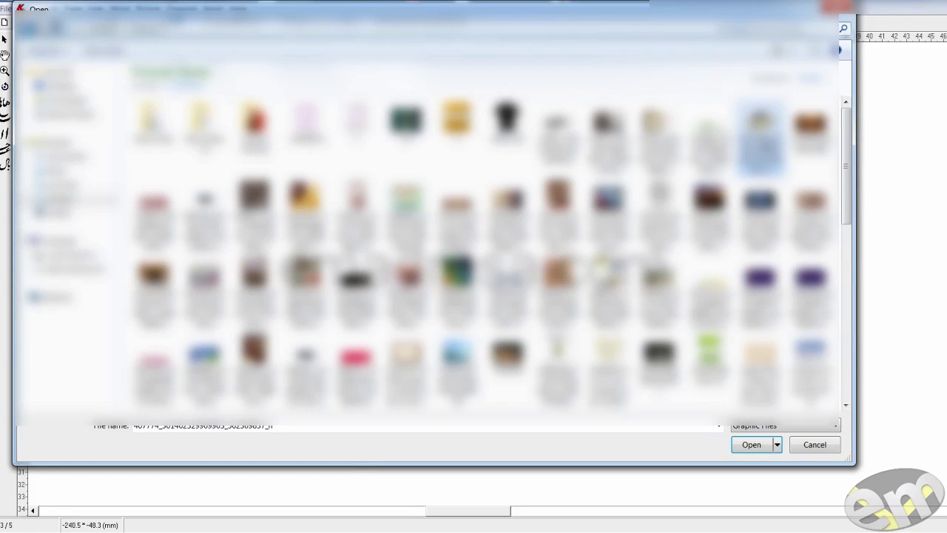
{"action": "left_click", "coordinate": [752, 444]}
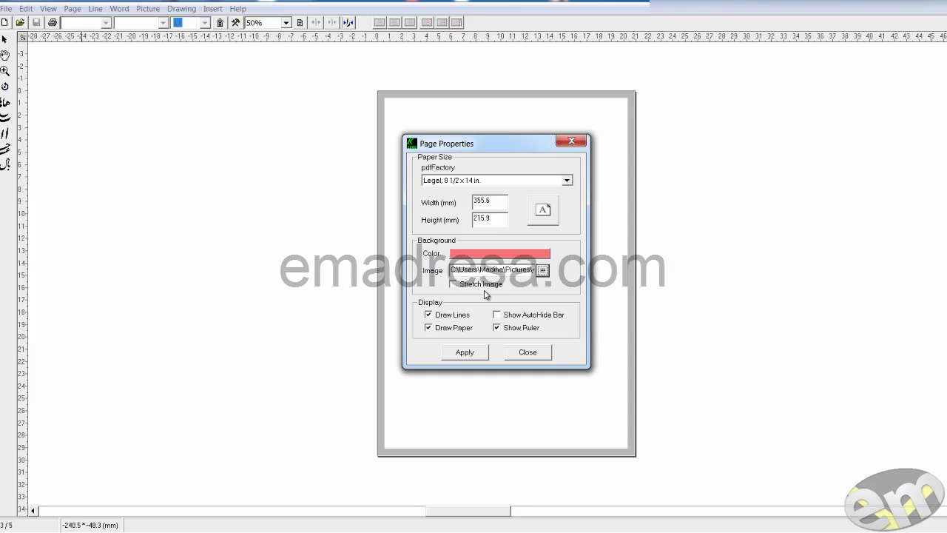
Step: Disable the Show Ruler, Draw Lines and Draw Paper display options and apply the page properties
{"action": "double_click", "coordinate": [518, 327]}
{"action": "left_click", "coordinate": [497, 328]}
{"action": "left_click", "coordinate": [428, 314]}
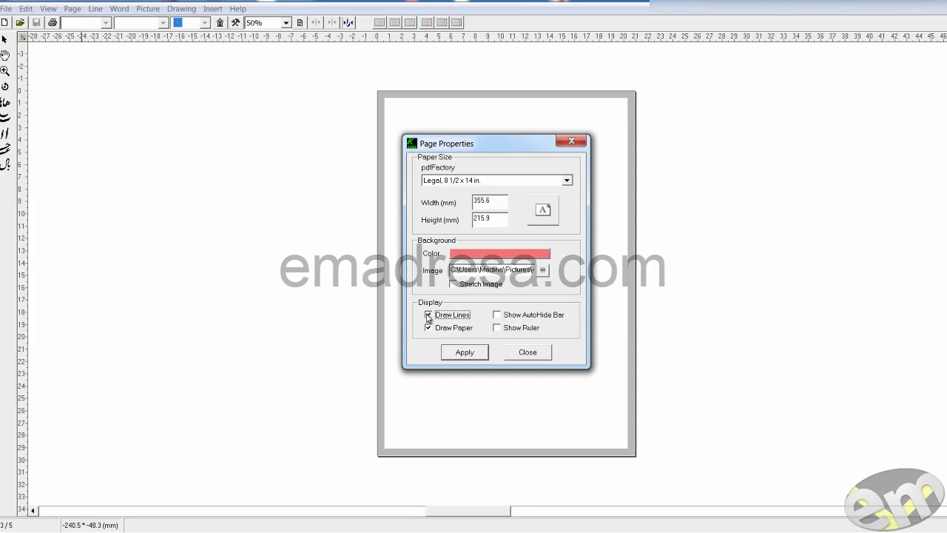
{"action": "left_click", "coordinate": [428, 327]}
{"action": "left_click", "coordinate": [477, 354]}
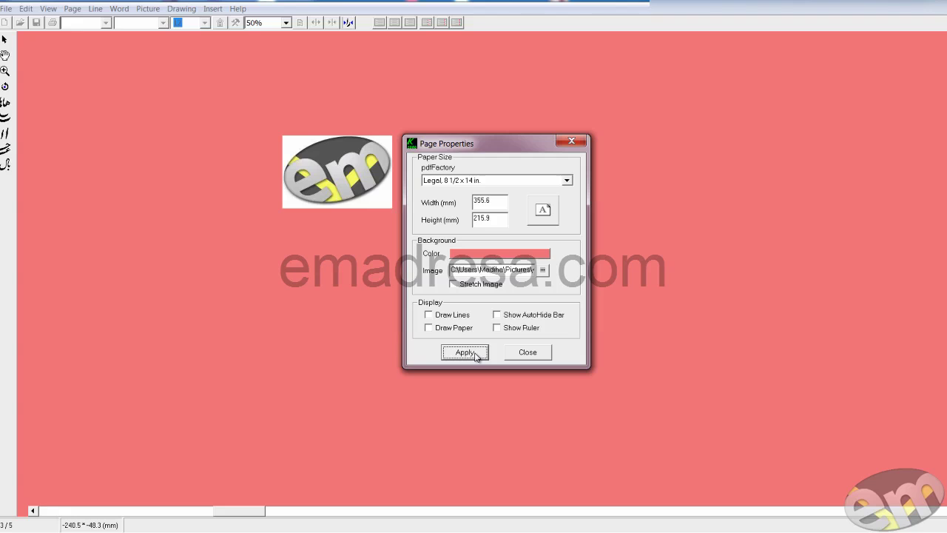
{"action": "left_click", "coordinate": [528, 353]}
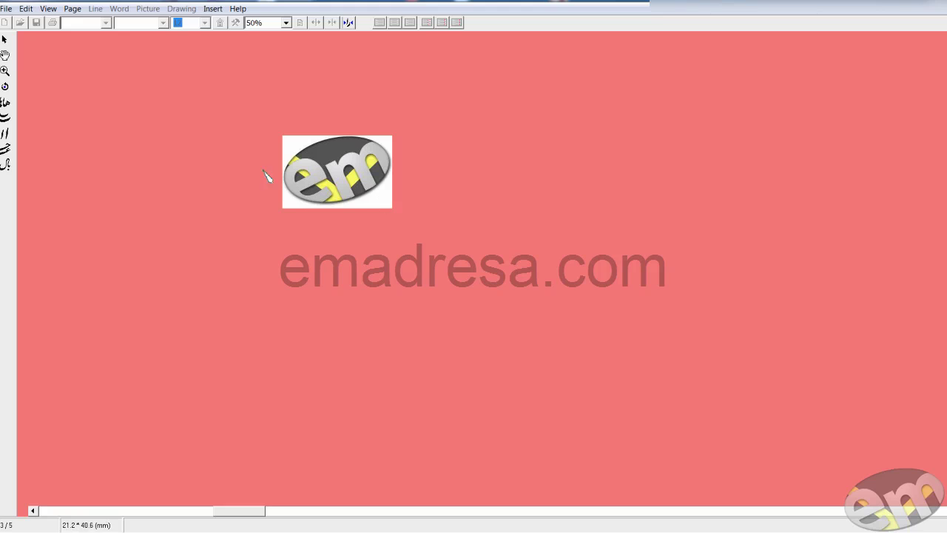
Step: Enable Stretch Image, Draw Lines, Draw Paper and Show Ruler in the page properties and apply them
{"action": "left_click", "coordinate": [72, 8]}
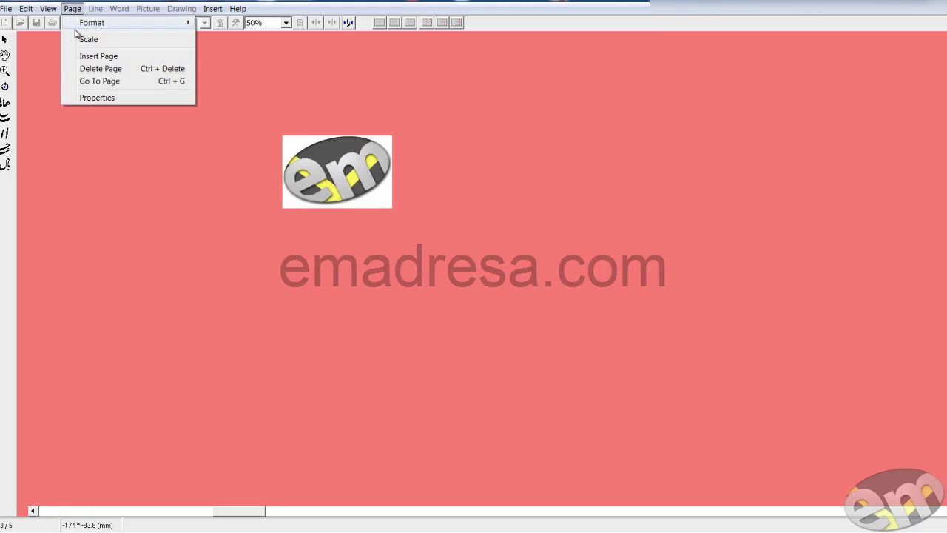
{"action": "left_click", "coordinate": [95, 98]}
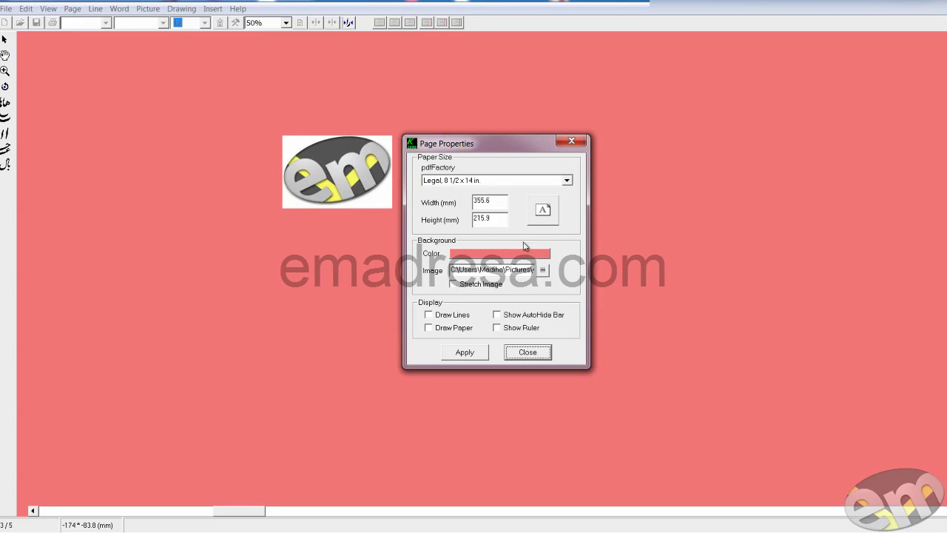
{"action": "left_click", "coordinate": [455, 287]}
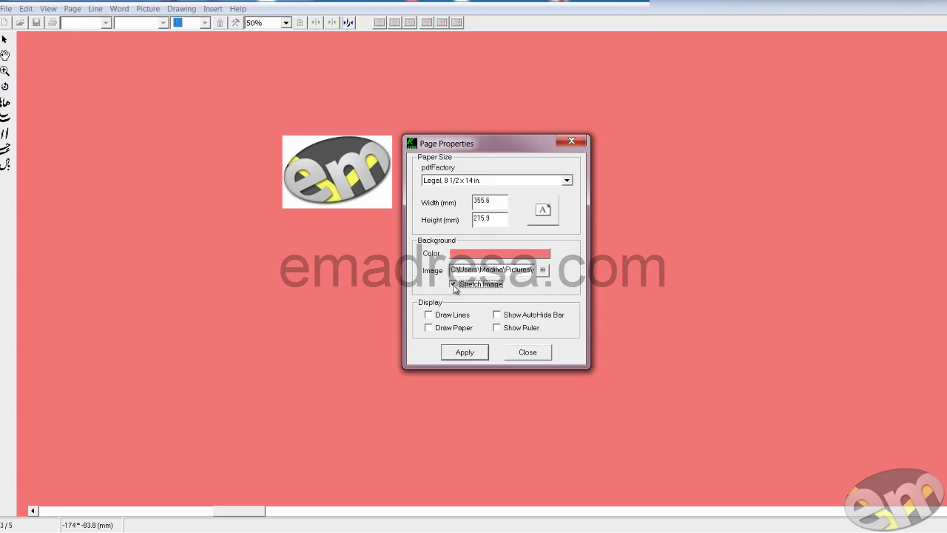
{"action": "left_click", "coordinate": [429, 314]}
{"action": "left_click", "coordinate": [429, 327]}
{"action": "left_click", "coordinate": [465, 354]}
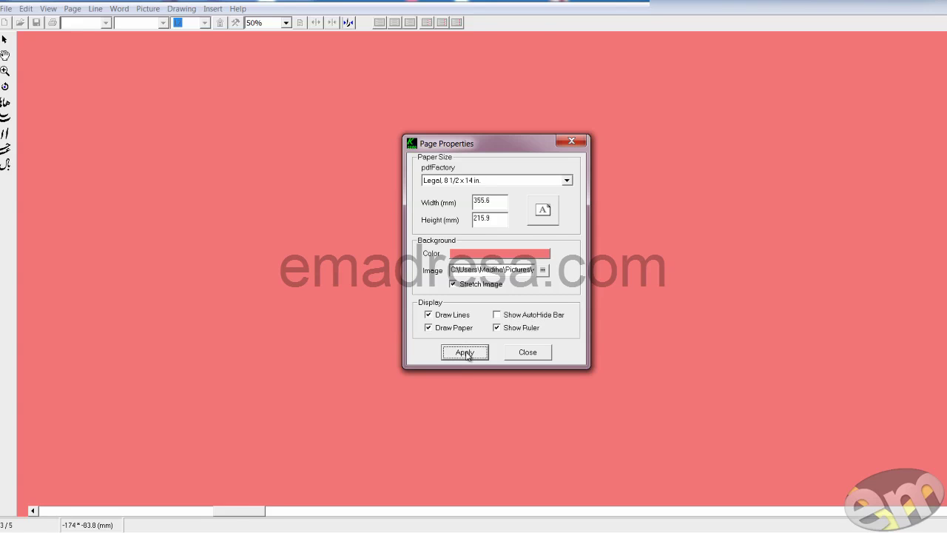
{"action": "left_click", "coordinate": [534, 356]}
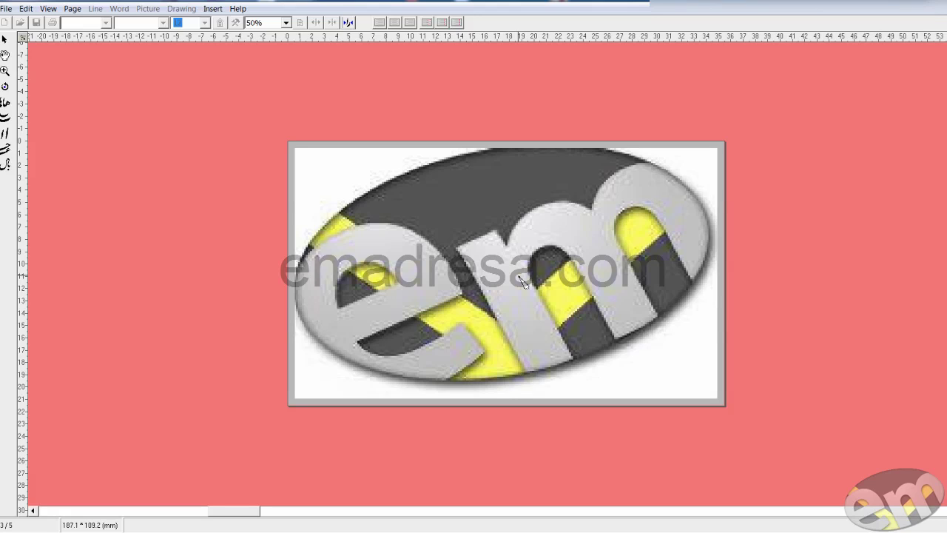
Step: Disable Stretch Image for the background picture in the page properties and apply the change
{"action": "left_click", "coordinate": [73, 8]}
{"action": "left_click", "coordinate": [78, 97]}
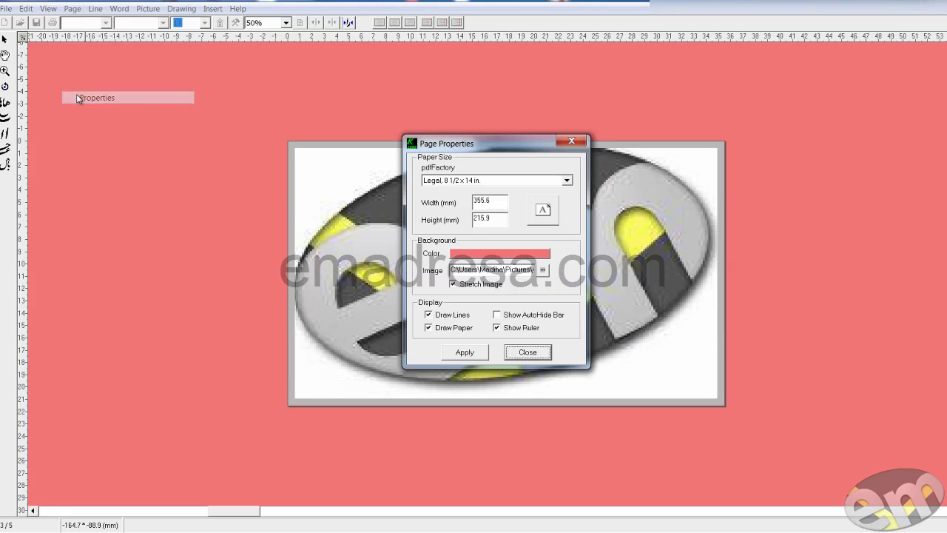
{"action": "left_click", "coordinate": [454, 285]}
{"action": "left_click", "coordinate": [461, 351]}
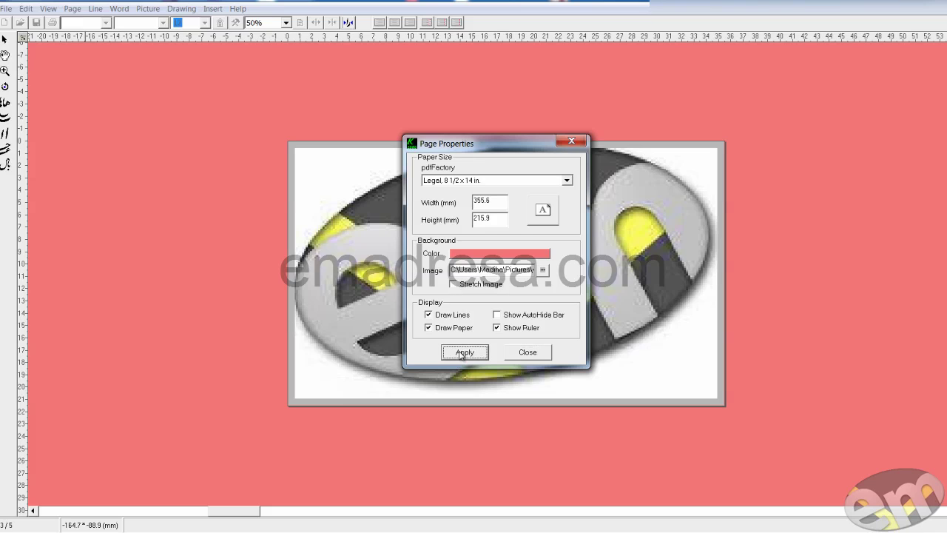
{"action": "left_click", "coordinate": [534, 356]}
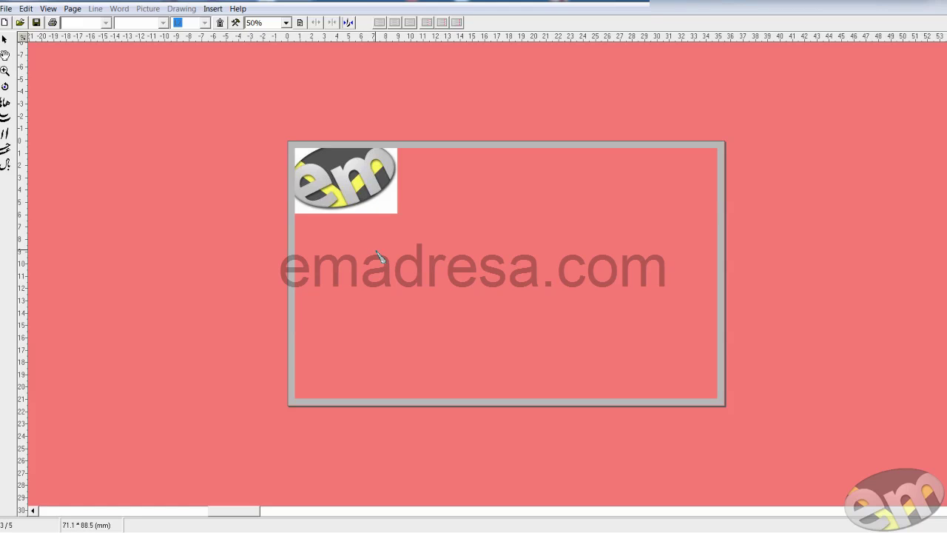
{"action": "left_click_drag", "start_coordinate": [368, 183], "coordinate": [416, 232]}
{"action": "left_click_drag", "start_coordinate": [362, 182], "coordinate": [397, 254]}
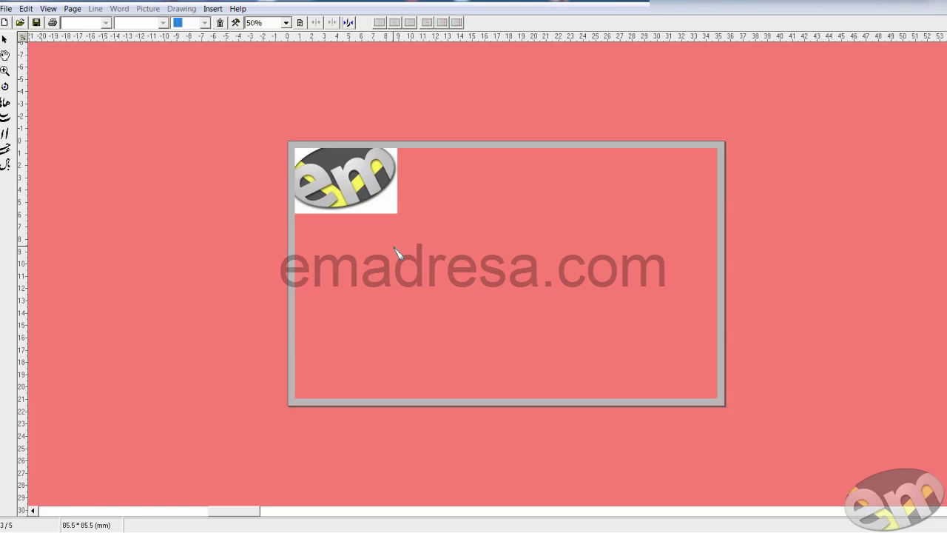